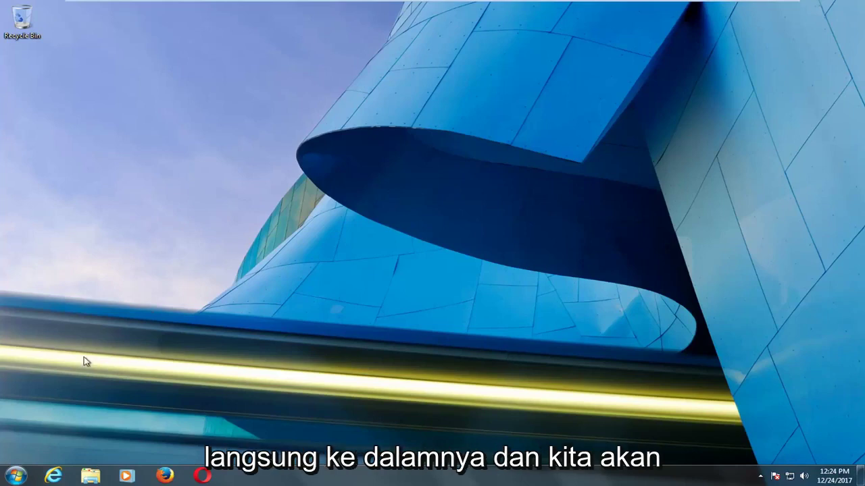
Step: Run Command Prompt (cmd) as administrator from the Start menu search, approving the UAC prompt
{"action": "left_click", "coordinate": [14, 476]}
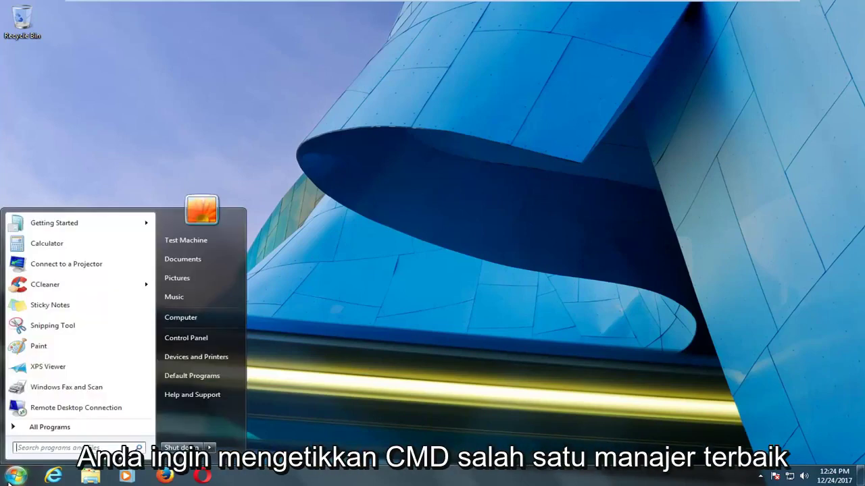
{"action": "type", "text": "cmd"}
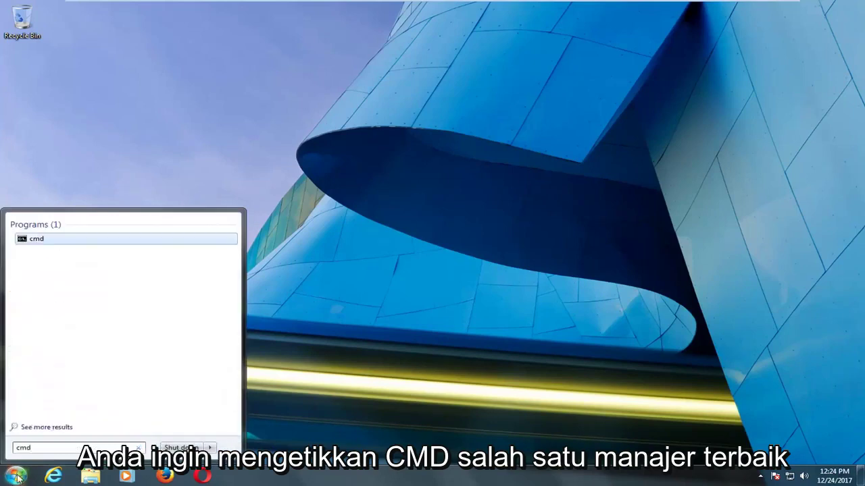
{"action": "right_click", "coordinate": [33, 243]}
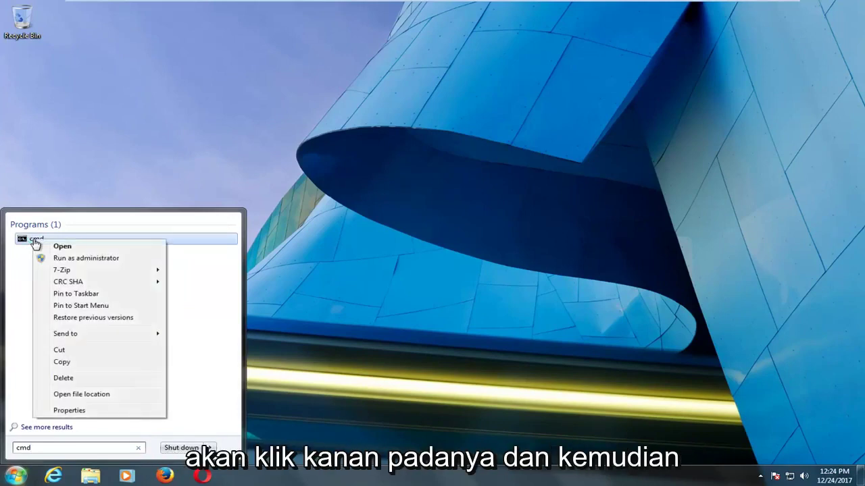
{"action": "left_click", "coordinate": [54, 259]}
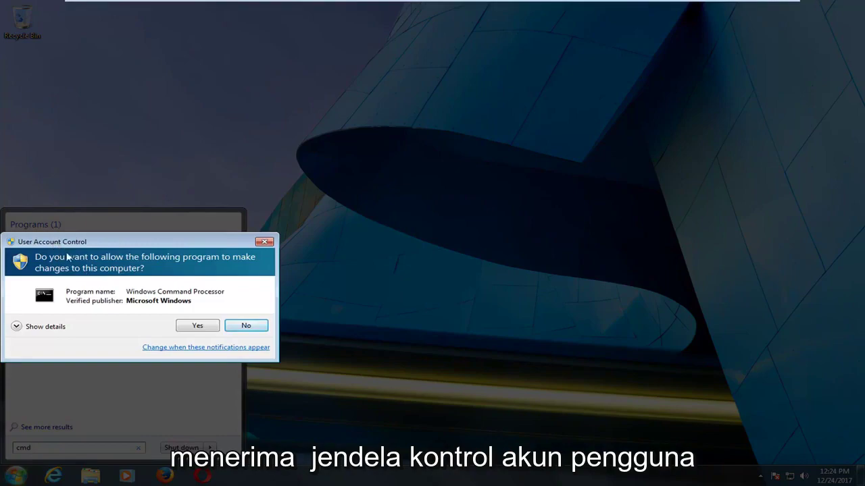
{"action": "left_click", "coordinate": [191, 329]}
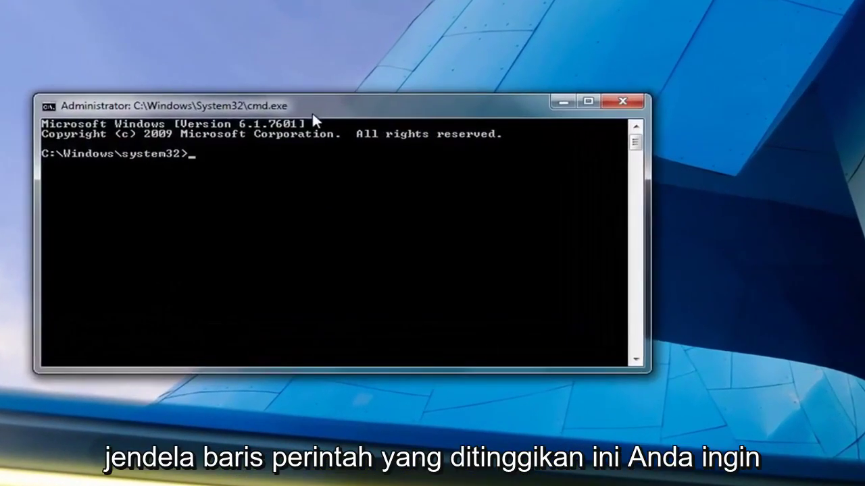
Step: Run ipconfig /release, then attempt a DNS flush with the misspelled ipconfig /fushdns
{"action": "type", "text": "ipconfig"}
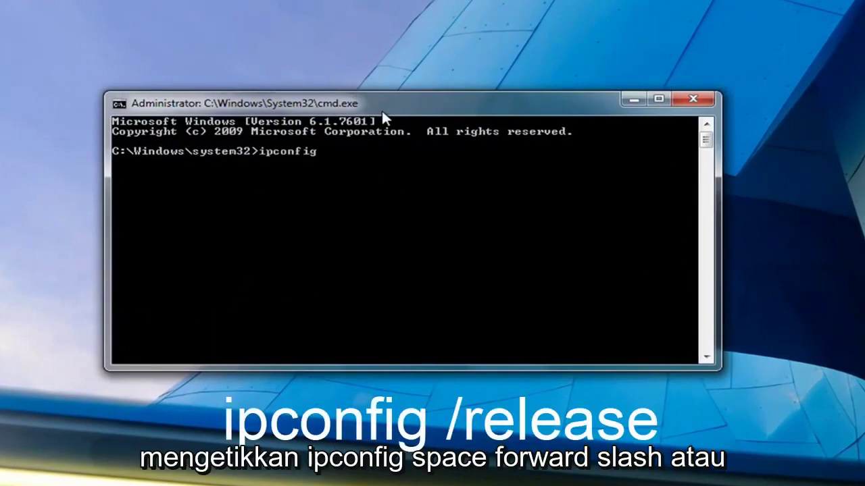
{"action": "type", "text": " /release"}
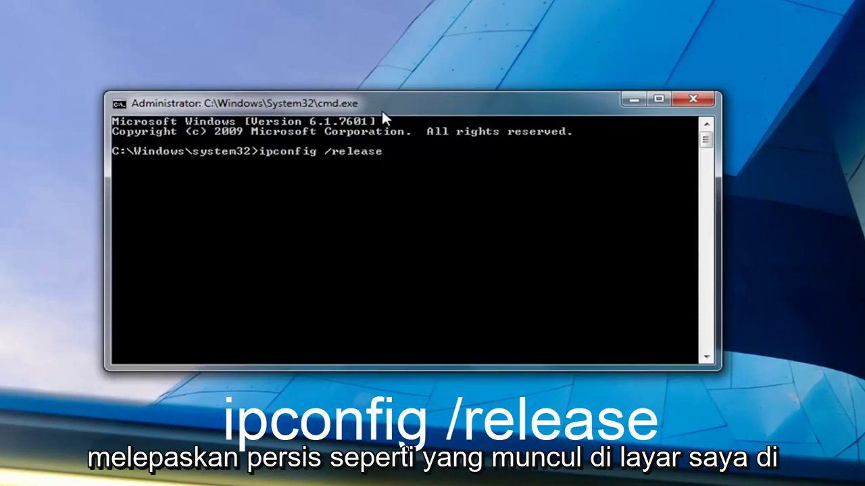
{"action": "key", "text": "Return"}
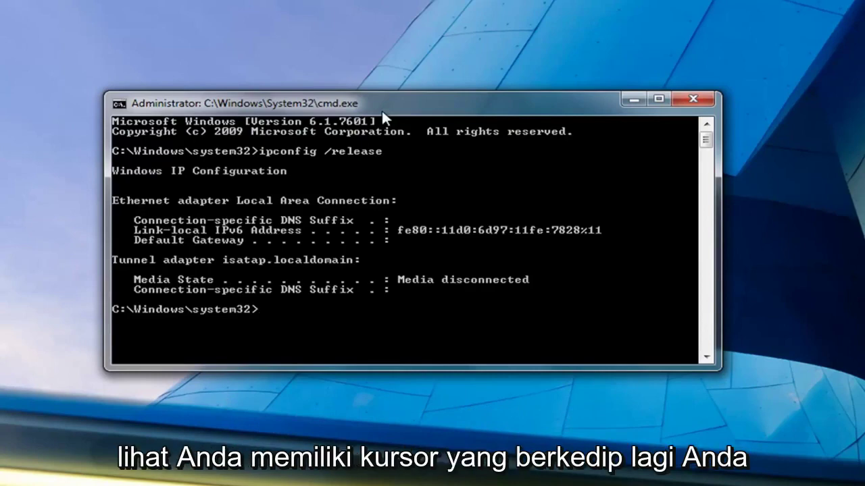
{"action": "type", "text": "ipconf"}
{"action": "key", "text": "BackSpace"}
{"action": "type", "text": "fi"}
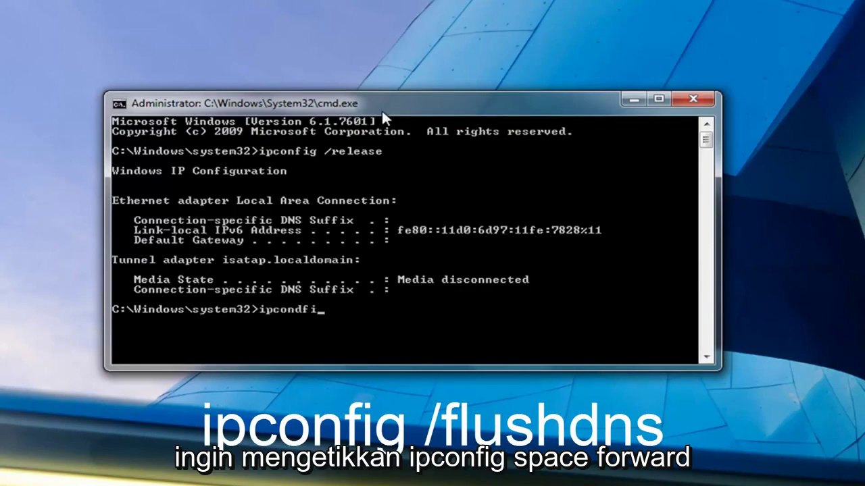
{"action": "type", "text": "g /"}
{"action": "type", "text": "fushdns"}
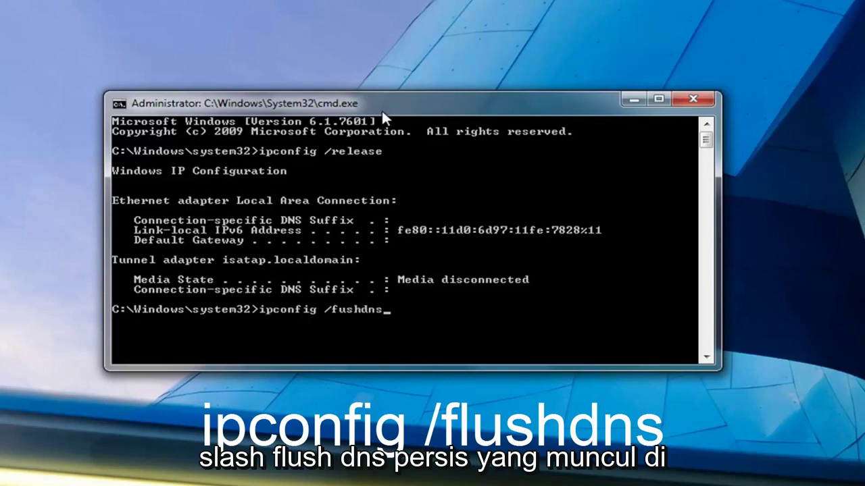
{"action": "key", "text": "Return"}
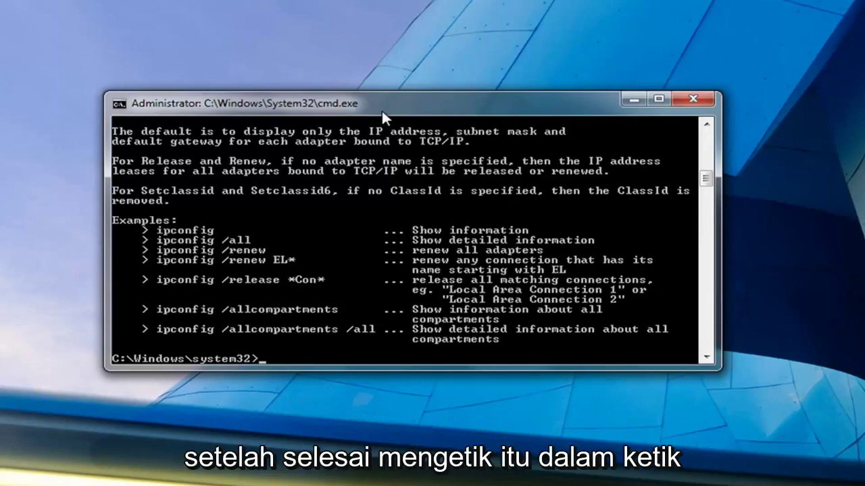
Step: Renew the IP lease with ipconfig /renew (192.168.76.129), then run netsh int ip set dns
{"action": "type", "text": "ipconfig /"}
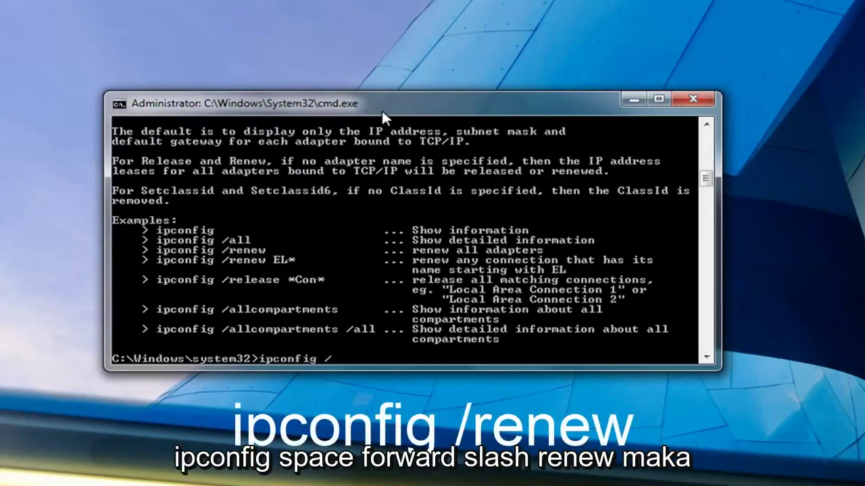
{"action": "type", "text": "renew"}
{"action": "key", "text": "Return"}
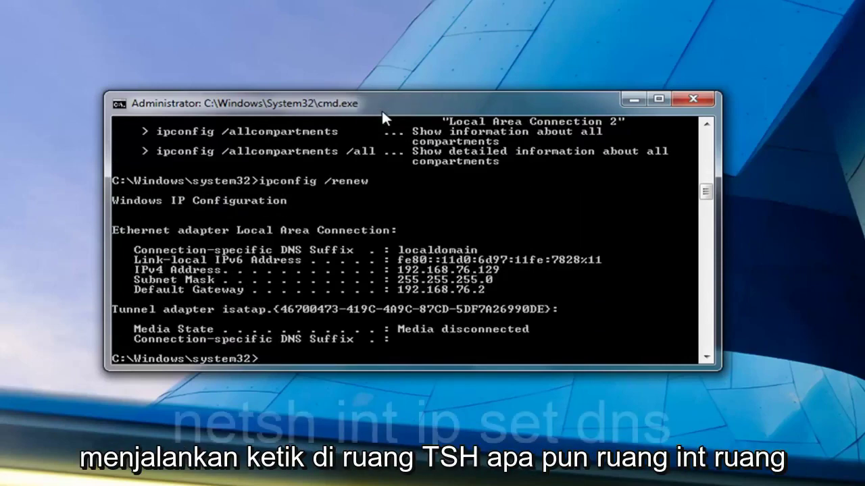
{"action": "type", "text": "netsh "}
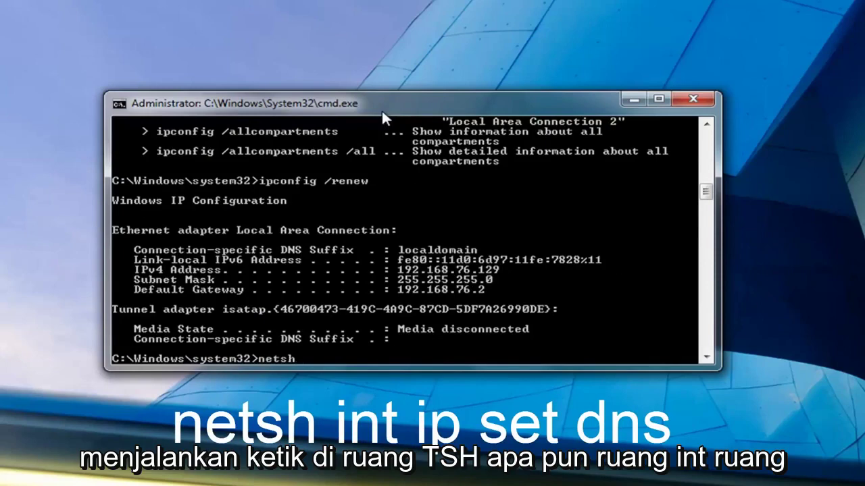
{"action": "type", "text": "int"}
{"action": "type", "text": " ip set "}
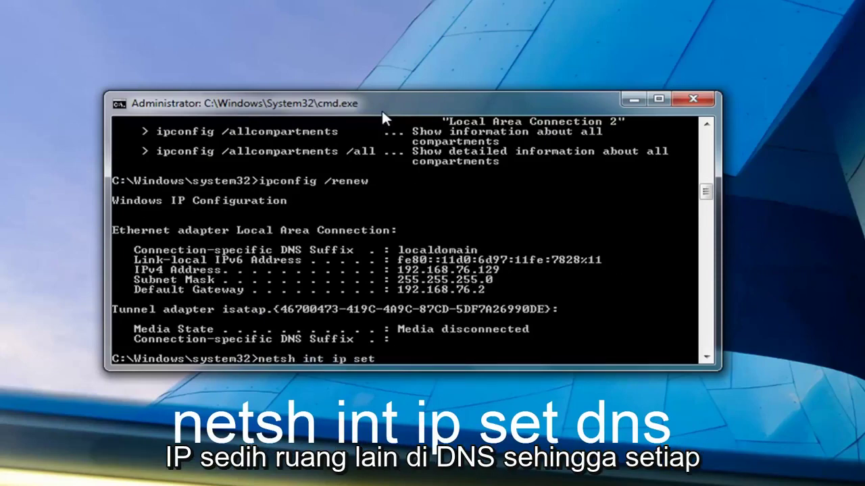
{"action": "type", "text": "dns"}
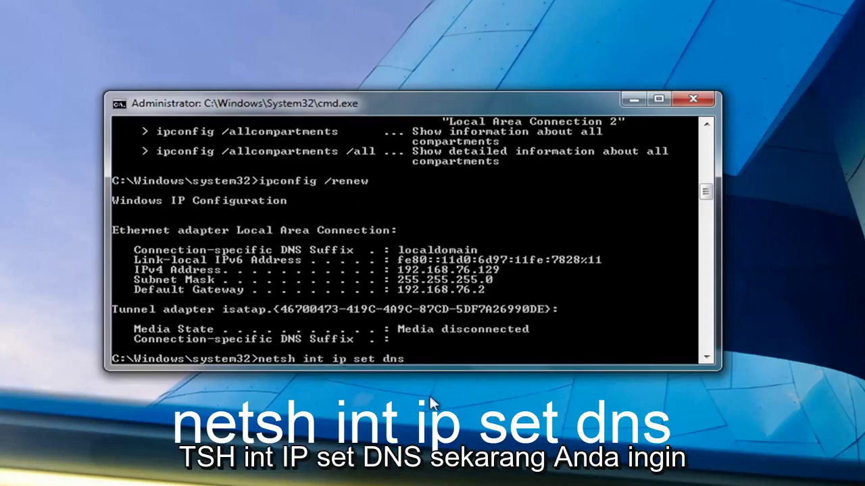
{"action": "key", "text": "Return"}
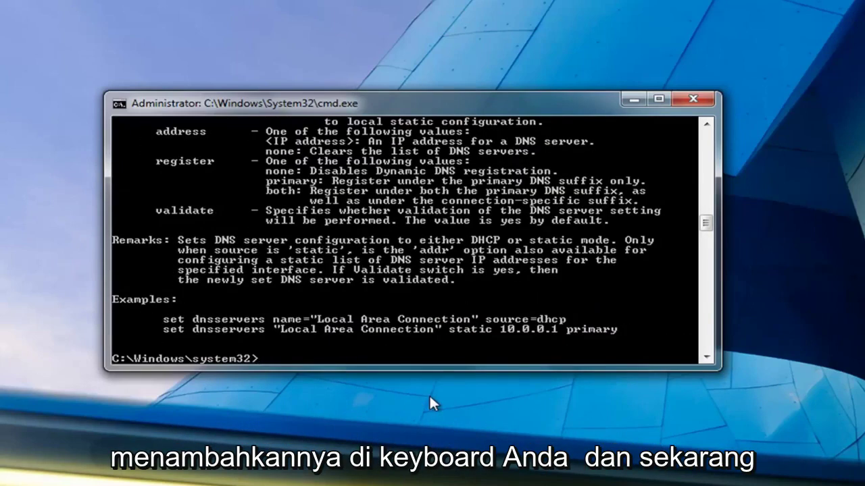
Step: Reset the Winsock catalog with netsh winsock reset
{"action": "type", "text": "netsh winsock"}
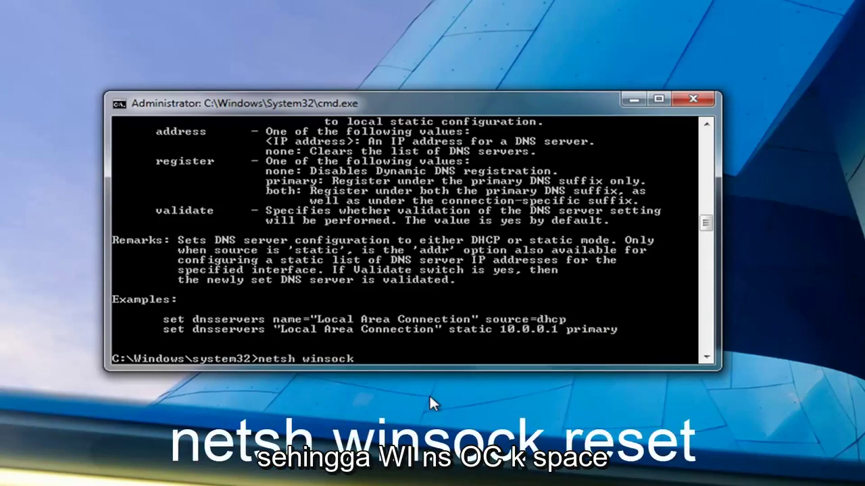
{"action": "type", "text": " reset"}
{"action": "key", "text": "Return"}
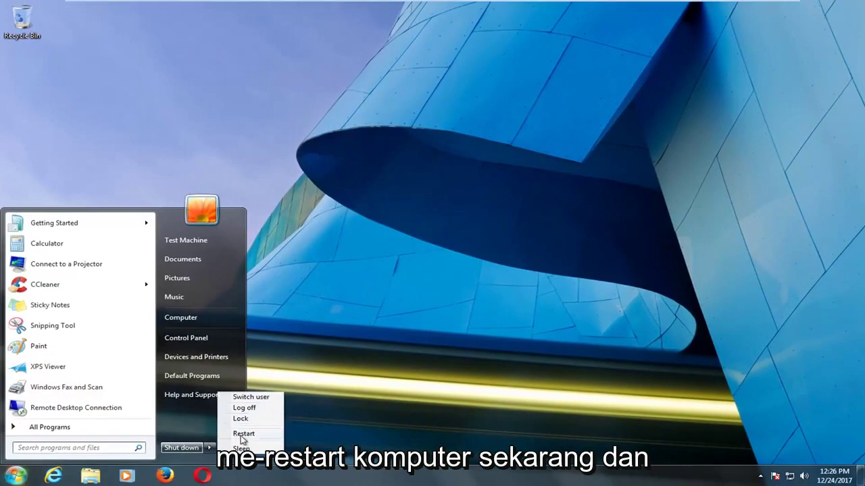
Step: Choose Restart from the Shut down submenu and let Windows reboot to the desktop
{"action": "left_click", "coordinate": [229, 434]}
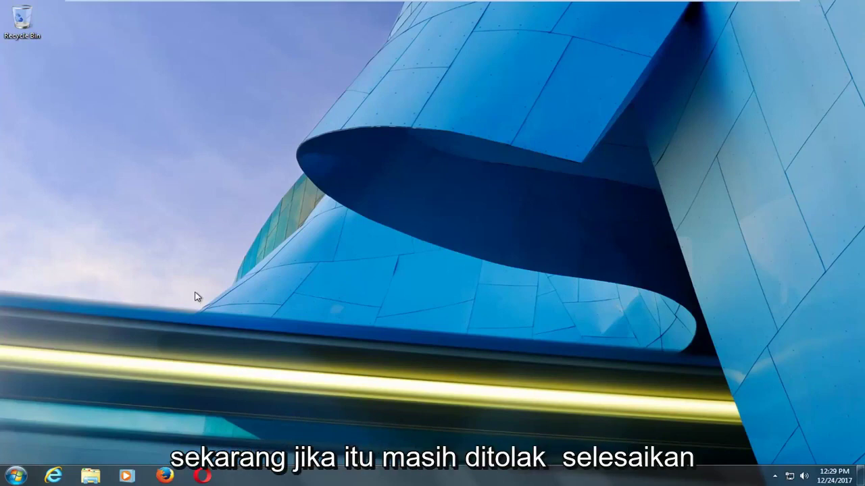
Step: Run regedit as administrator from the Start menu search, approving the UAC prompt
{"action": "left_click", "coordinate": [6, 480]}
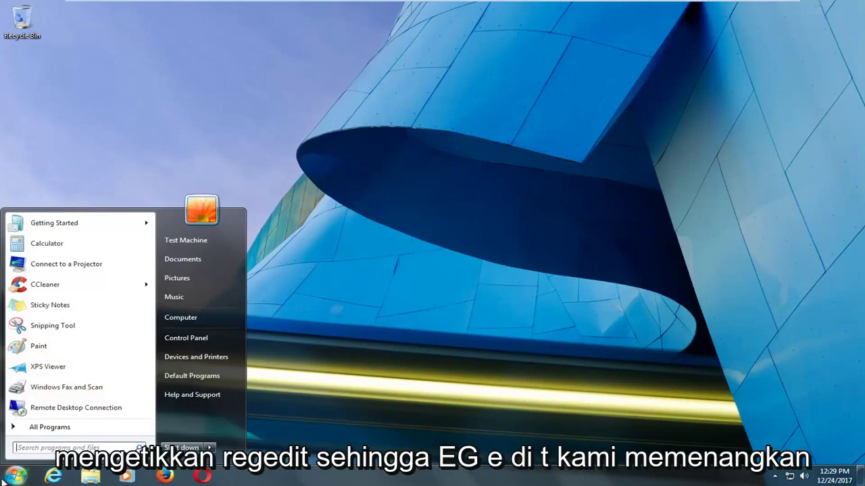
{"action": "type", "text": "regedit"}
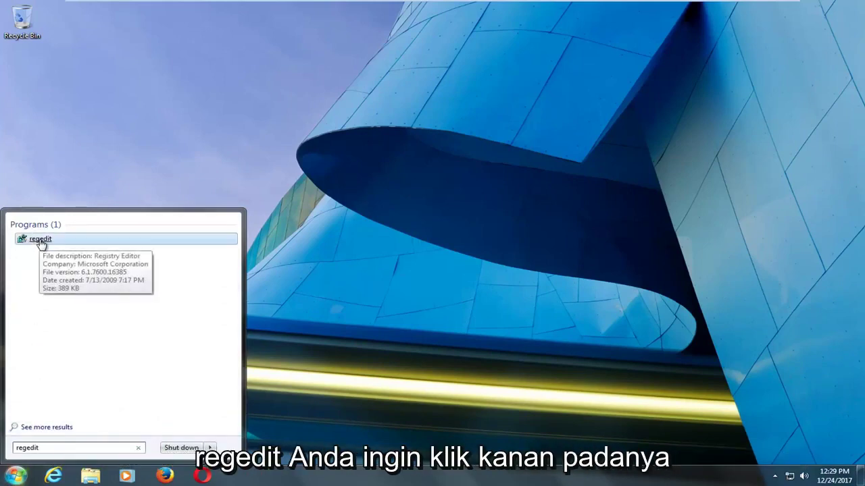
{"action": "right_click", "coordinate": [39, 241]}
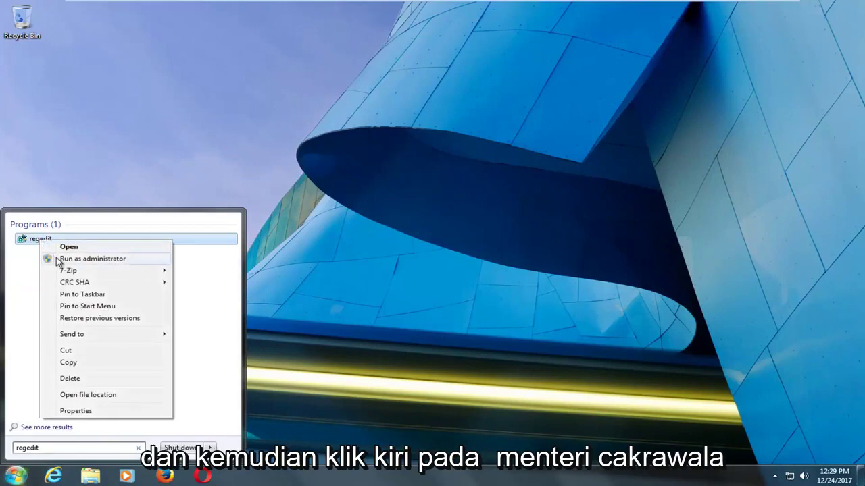
{"action": "left_click", "coordinate": [58, 260]}
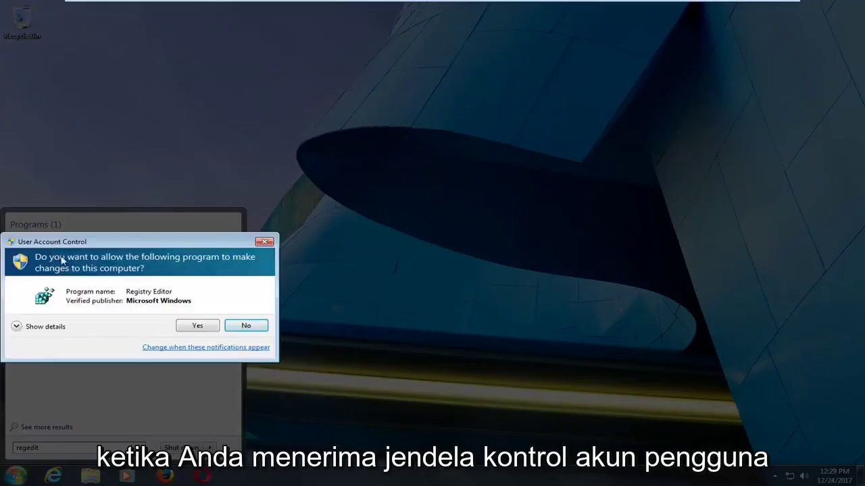
{"action": "left_click", "coordinate": [193, 327]}
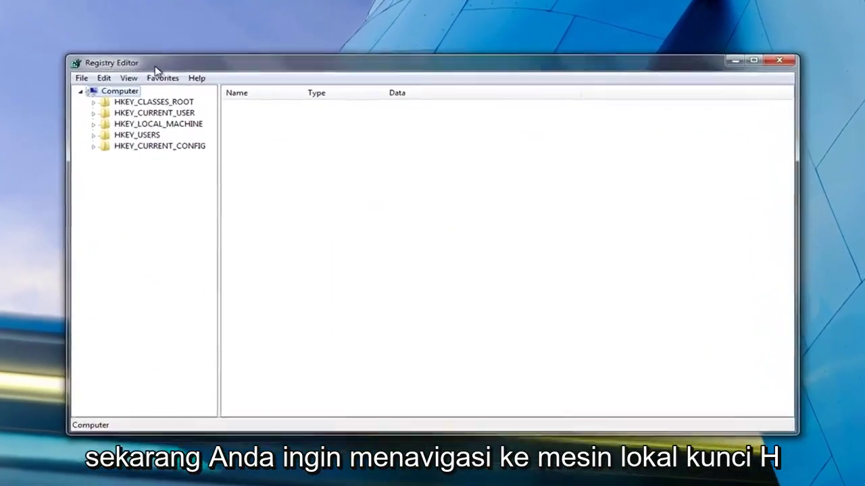
Step: Expand HKEY_LOCAL_MACHINE > SYSTEM > CurrentControlSet in the registry key tree
{"action": "left_click", "coordinate": [103, 122]}
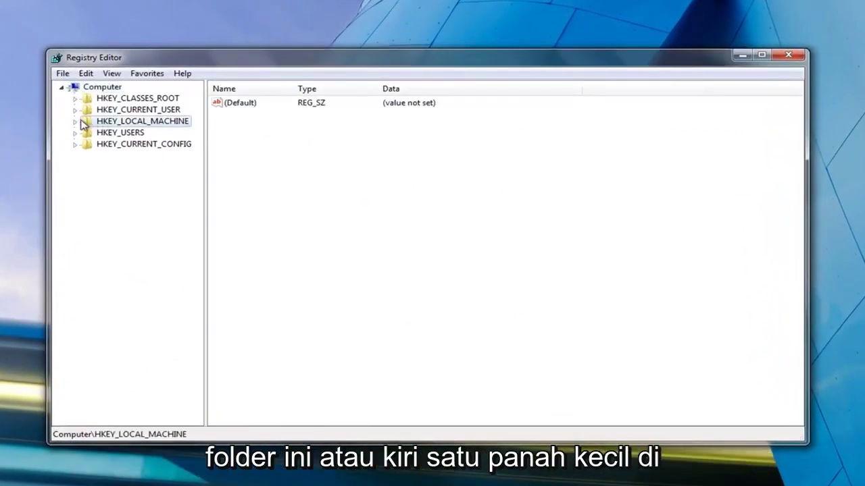
{"action": "left_click", "coordinate": [74, 121]}
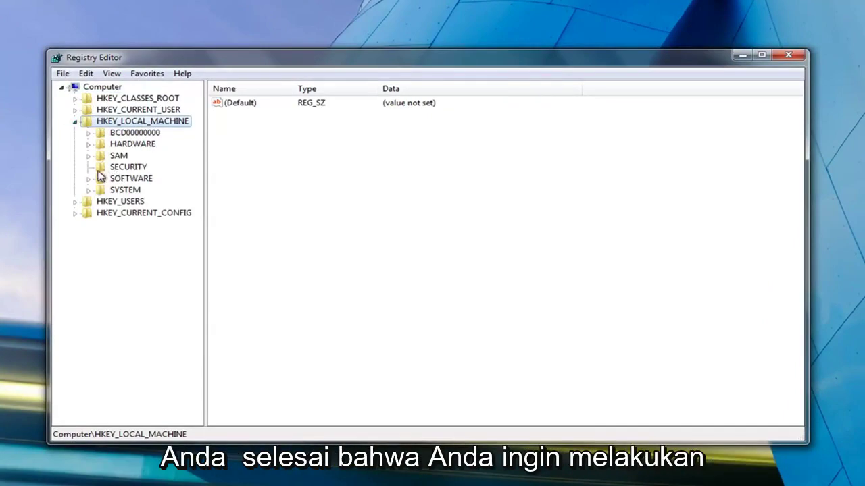
{"action": "left_click", "coordinate": [87, 191]}
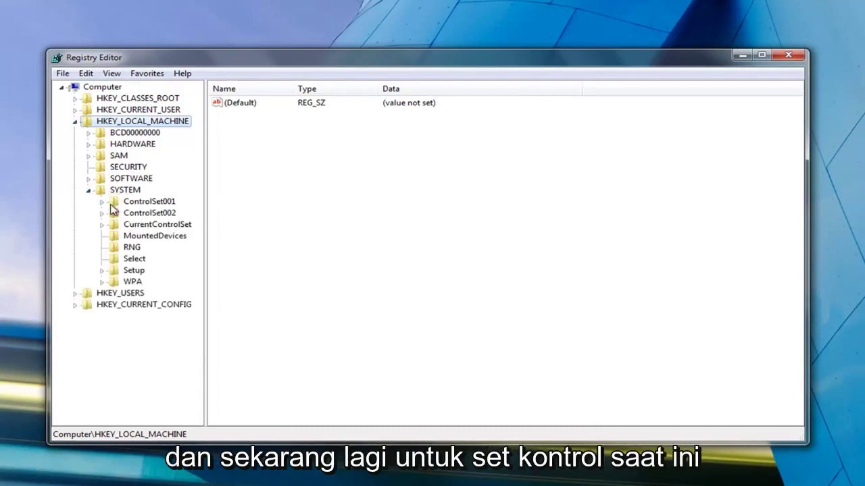
{"action": "left_click", "coordinate": [123, 227]}
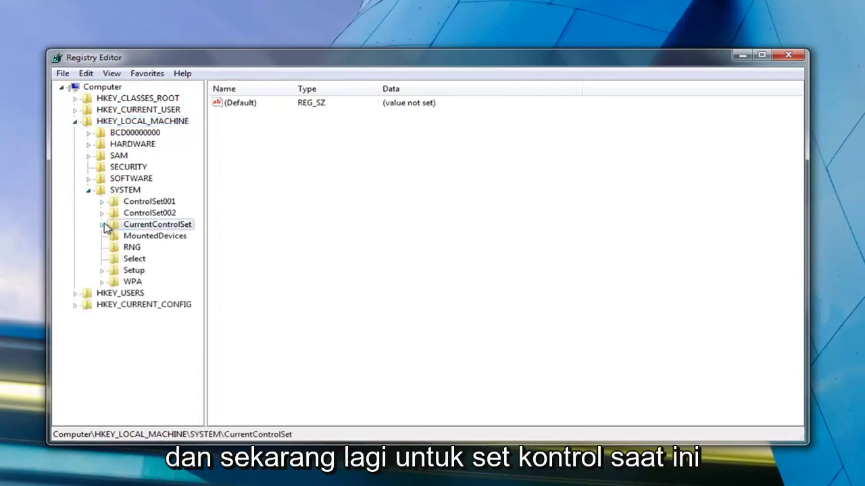
{"action": "left_click", "coordinate": [101, 225]}
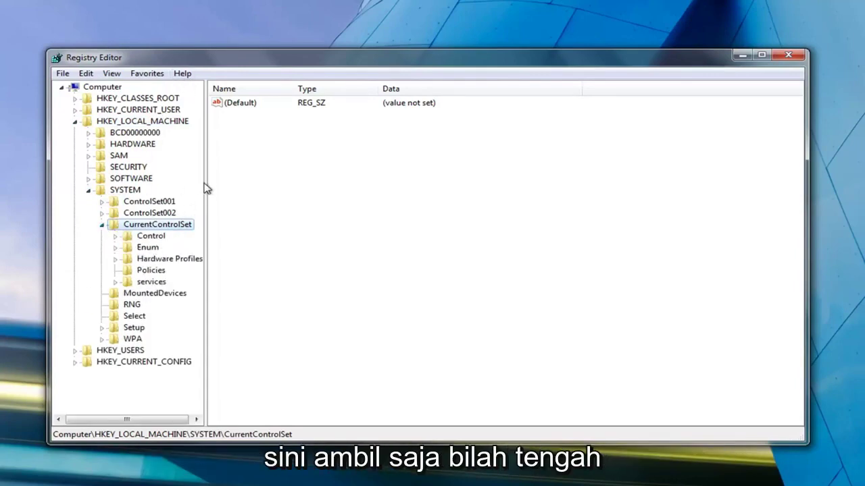
Step: Widen the key tree, expand Control and select the Network key
{"action": "left_click_drag", "start_coordinate": [206, 198], "coordinate": [276, 183]}
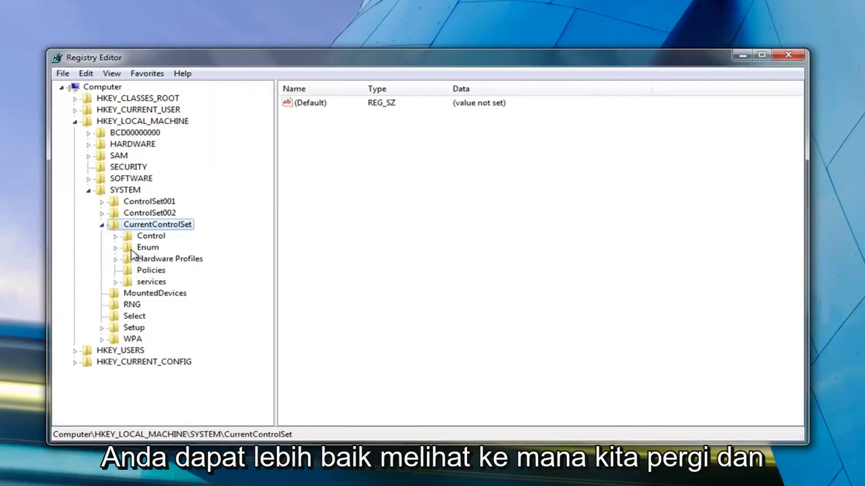
{"action": "left_click", "coordinate": [115, 237]}
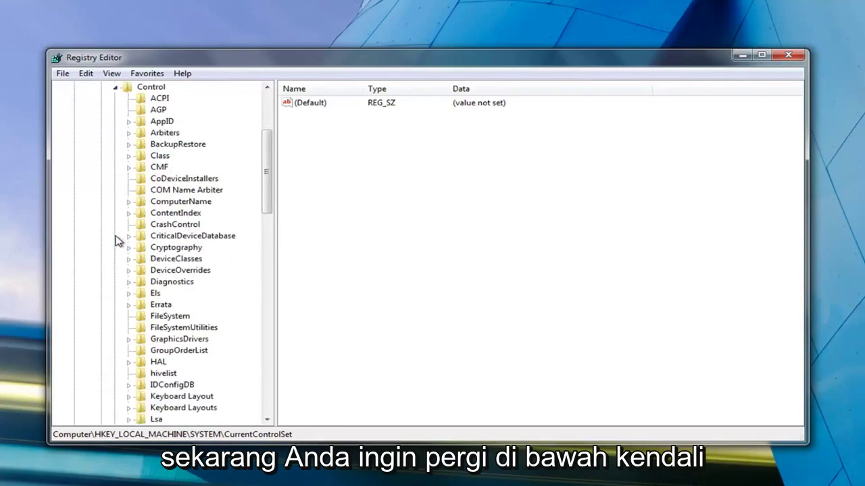
{"action": "scroll", "coordinate": [159, 230], "scroll_direction": "down", "scroll_amount": 3}
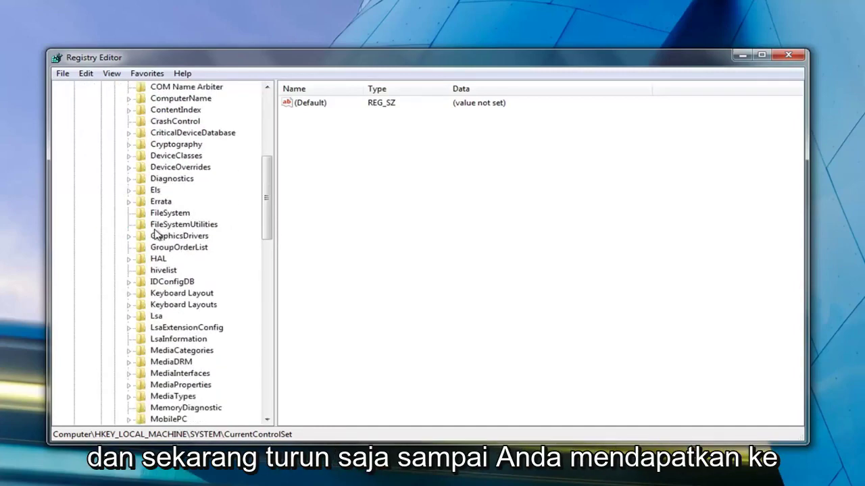
{"action": "scroll", "coordinate": [157, 230], "scroll_direction": "down", "scroll_amount": 4}
{"action": "scroll", "coordinate": [154, 229], "scroll_direction": "down", "scroll_amount": 3}
{"action": "scroll", "coordinate": [151, 229], "scroll_direction": "down", "scroll_amount": 3}
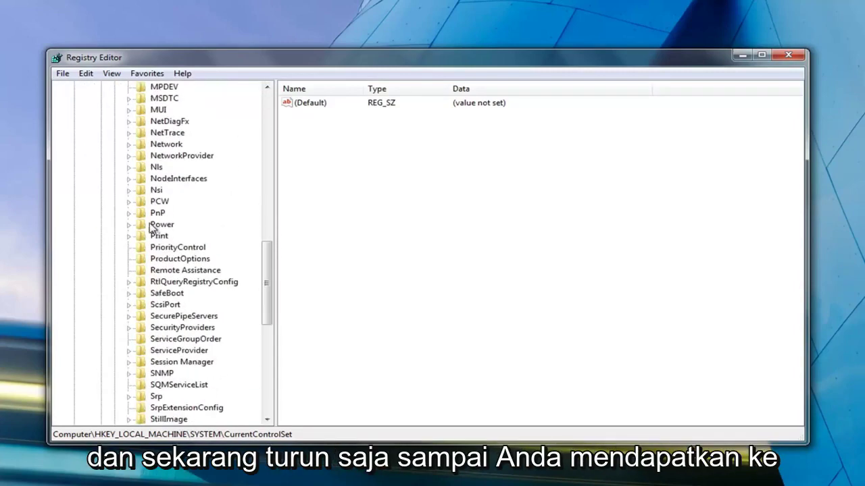
{"action": "left_click", "coordinate": [163, 145]}
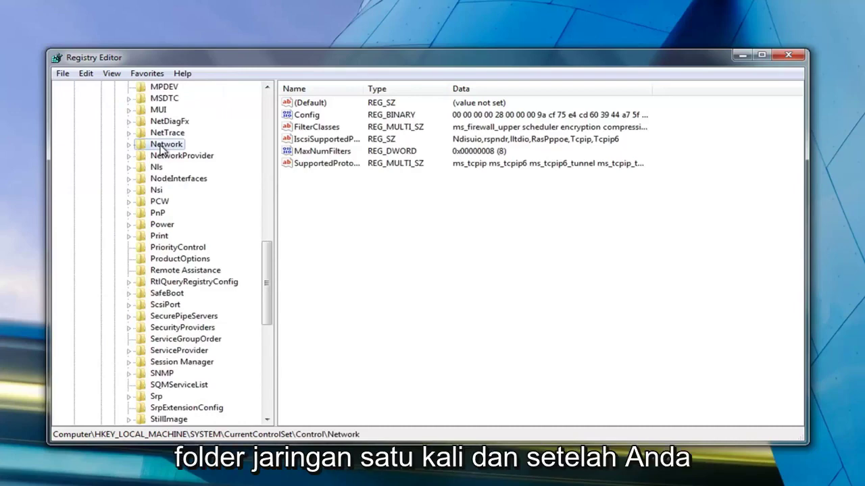
Step: Delete the Network key's Config value and confirm the deletion
{"action": "right_click", "coordinate": [306, 119]}
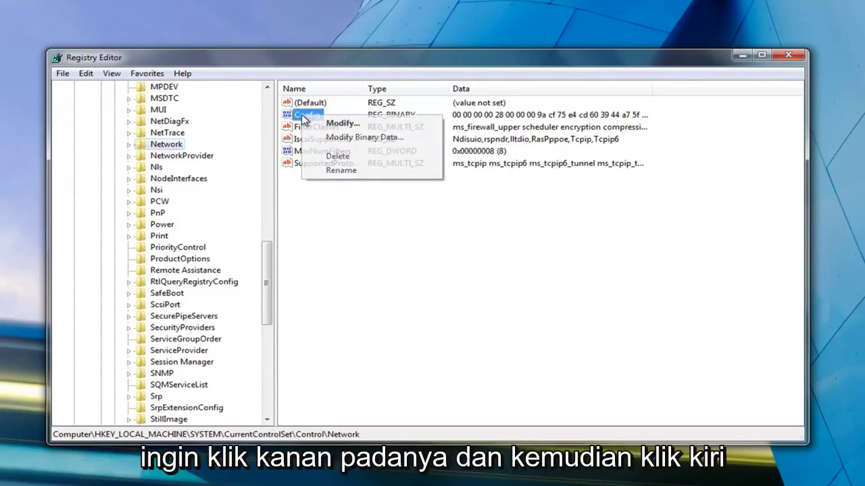
{"action": "left_click", "coordinate": [318, 157]}
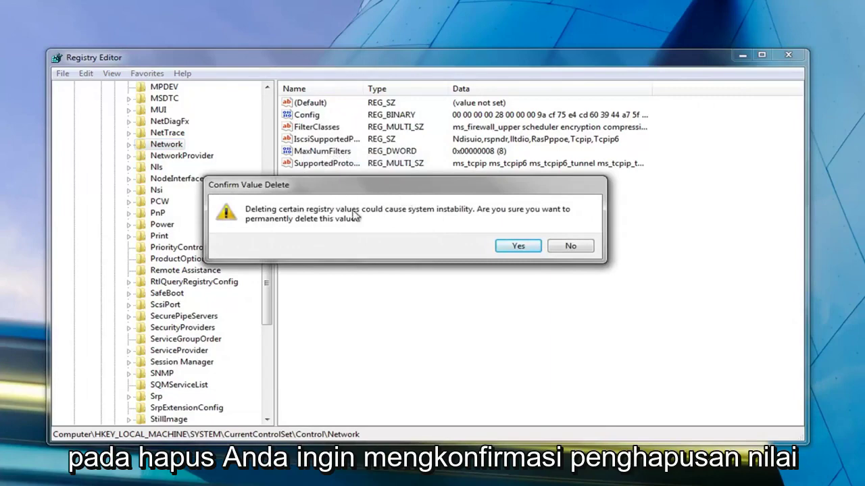
{"action": "left_click", "coordinate": [519, 247]}
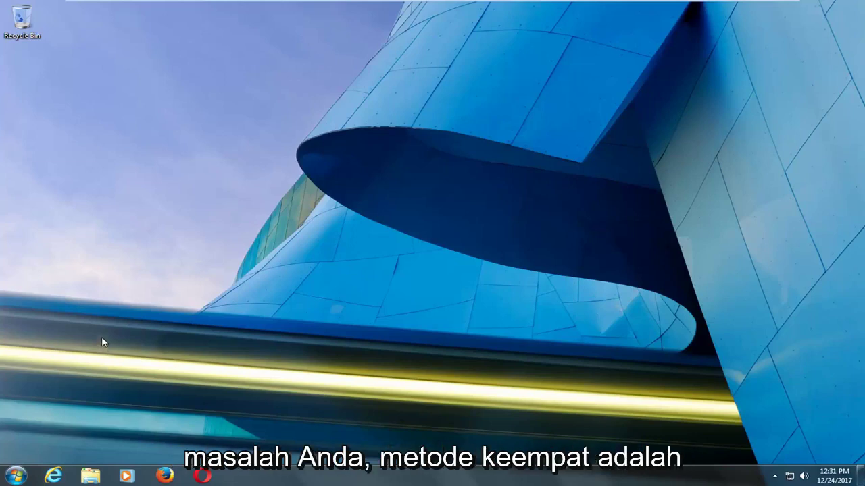
Step: Launch System Restore and choose the 10/28/2017 Installed VMware Tools restore point
{"action": "left_click", "coordinate": [5, 480]}
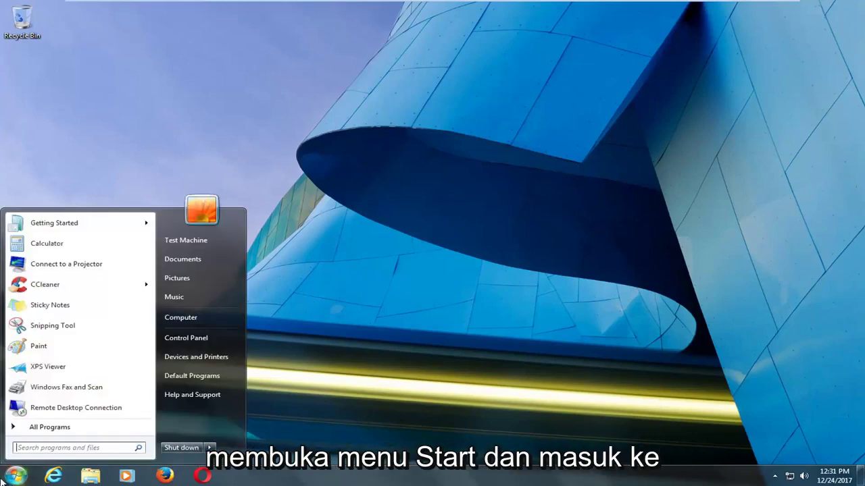
{"action": "type", "text": "system restore"}
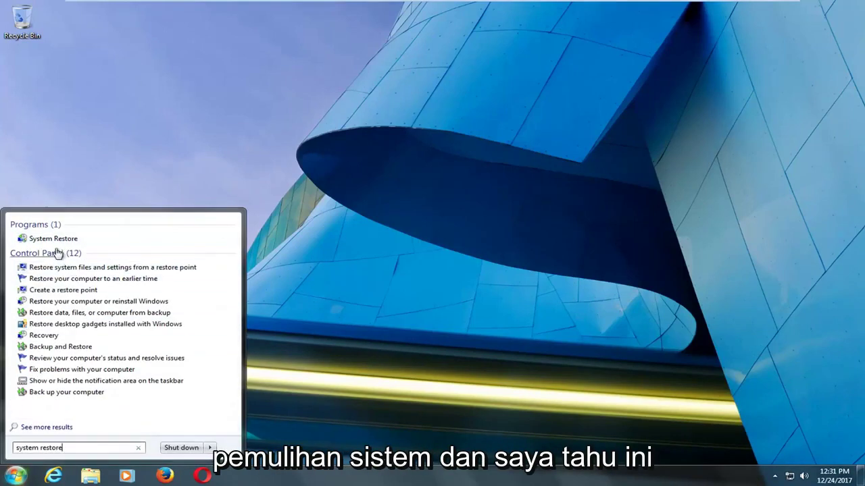
{"action": "left_click", "coordinate": [59, 242]}
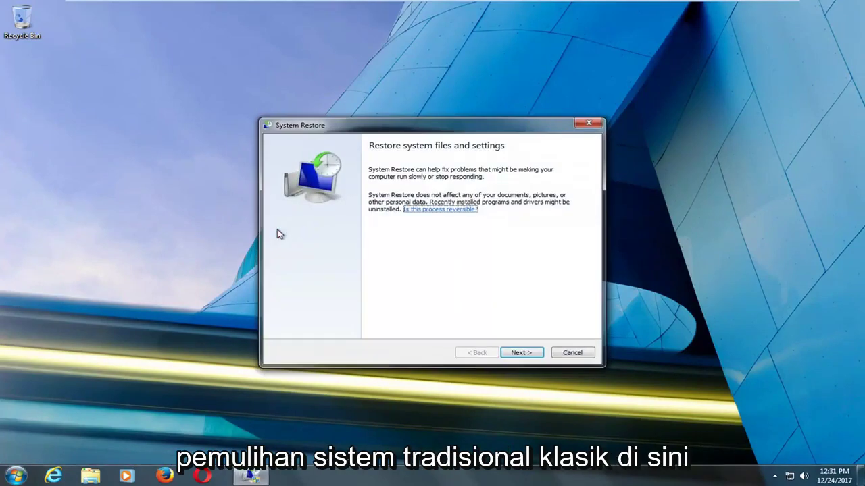
{"action": "left_click", "coordinate": [521, 353]}
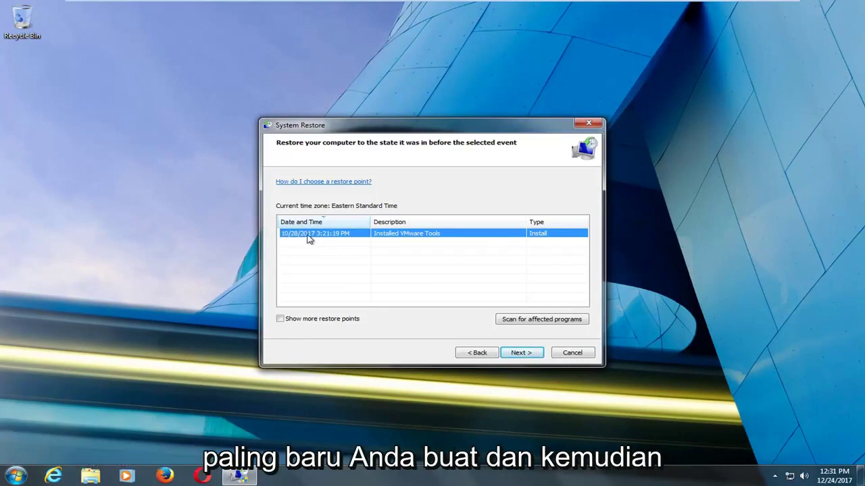
{"action": "left_click", "coordinate": [515, 353]}
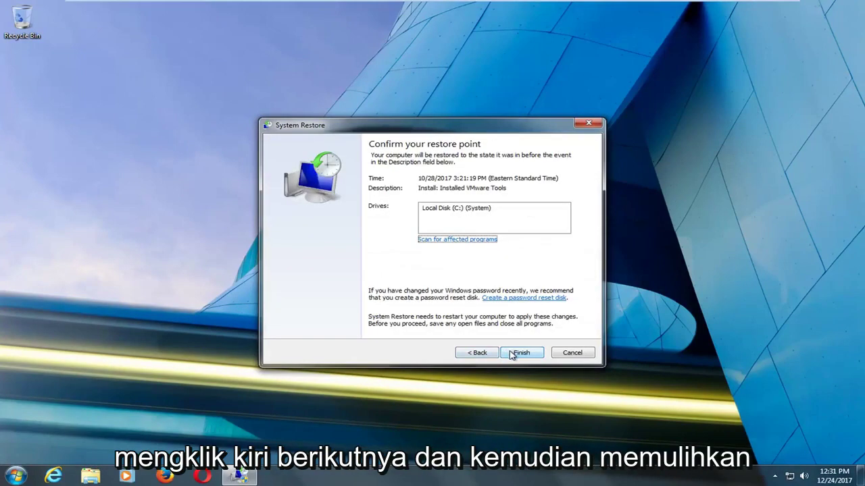